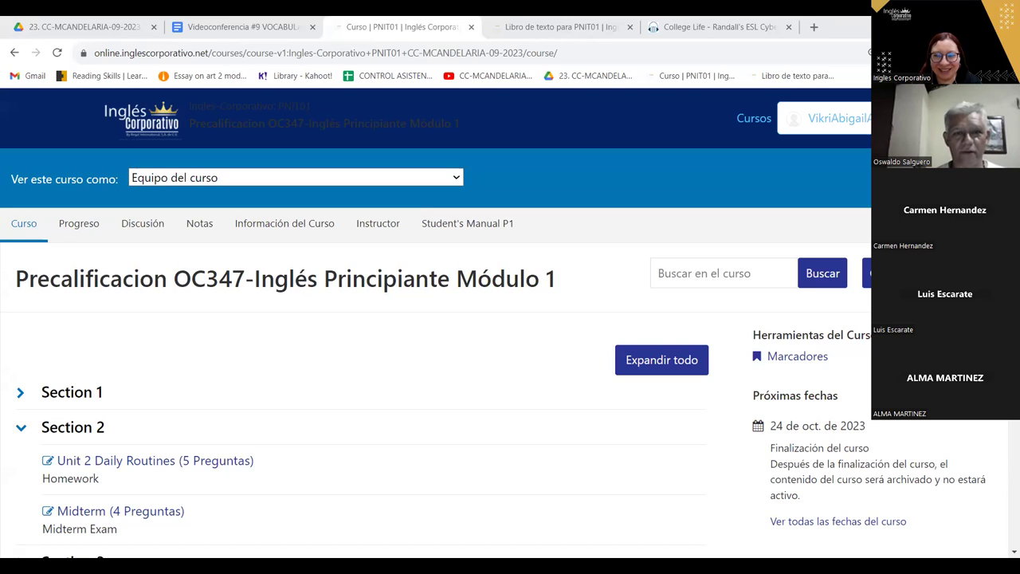
# Open the Unit 2 Daily Routines homework in Section 2 and go to Tarea #8.
pyautogui.scroll(-1, 1005, 453)
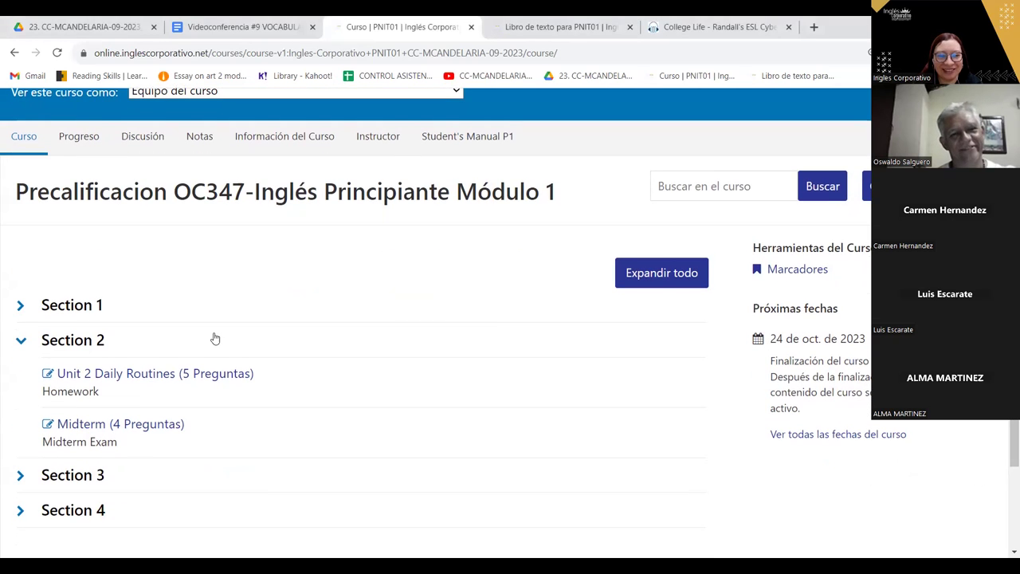
pyautogui.click(146, 374)
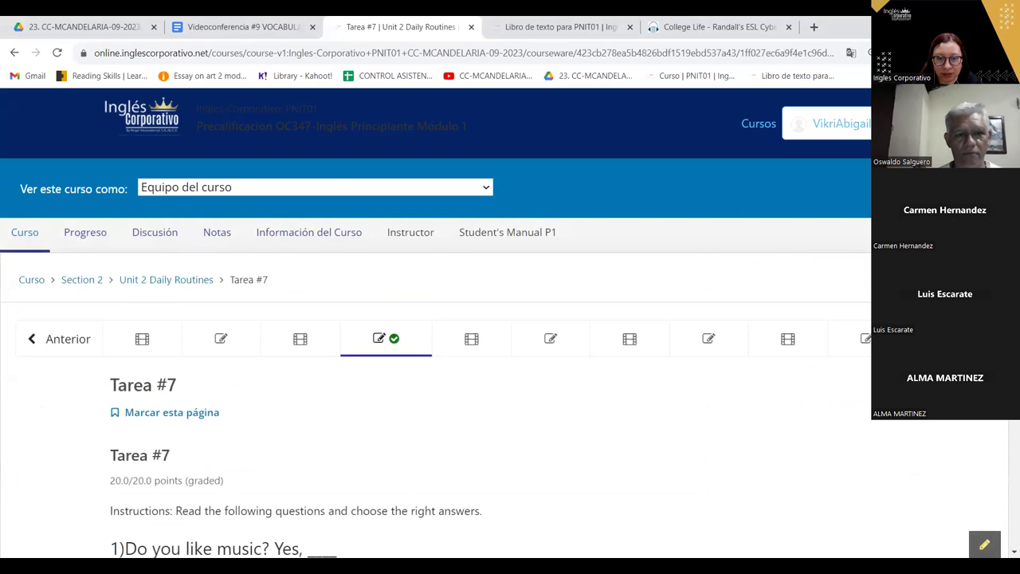
pyautogui.scroll(-2, 446, 359)
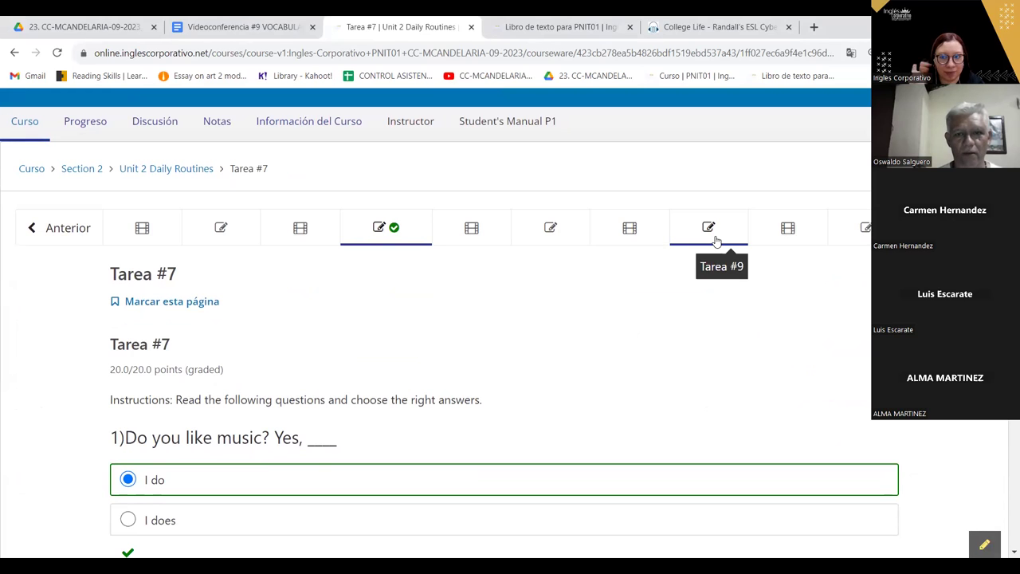
pyautogui.click(549, 228)
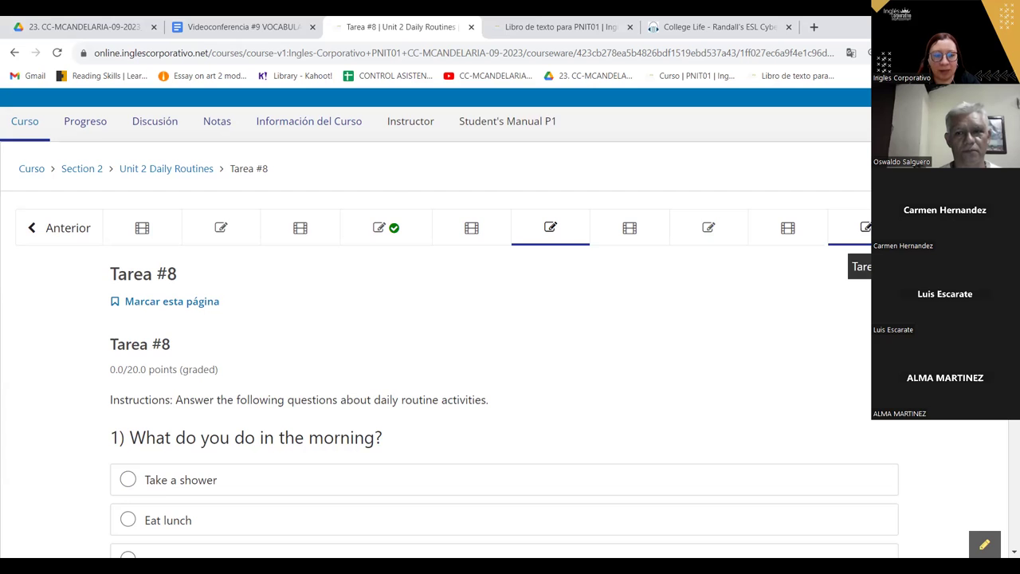
# Answer question 1 of Tarea #8 with "Take a shower" and question 2 with "in the morning".
pyautogui.scroll(-1, 449, 322)
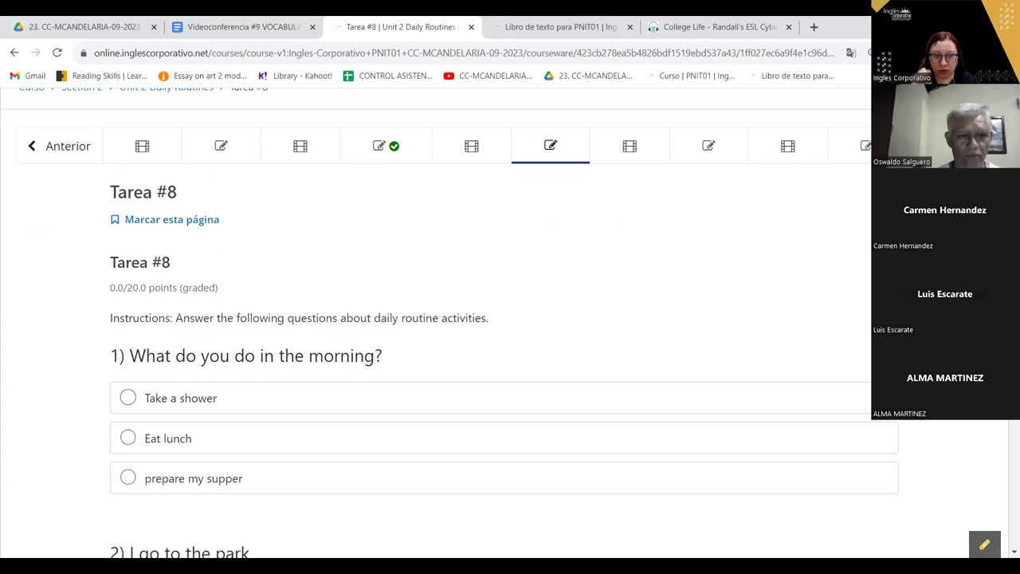
pyautogui.scroll(-2, 504, 326)
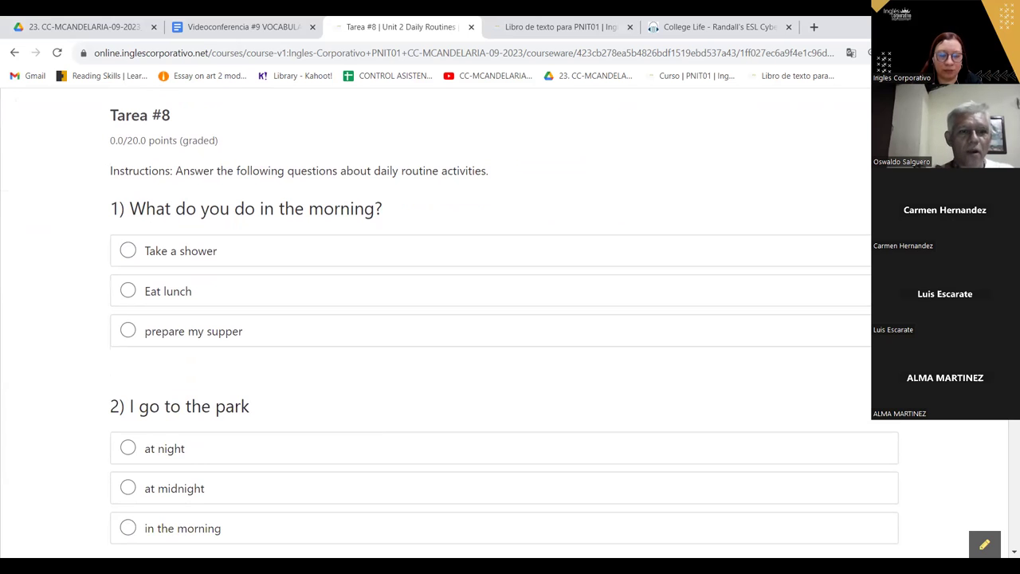
pyautogui.click(518, 250)
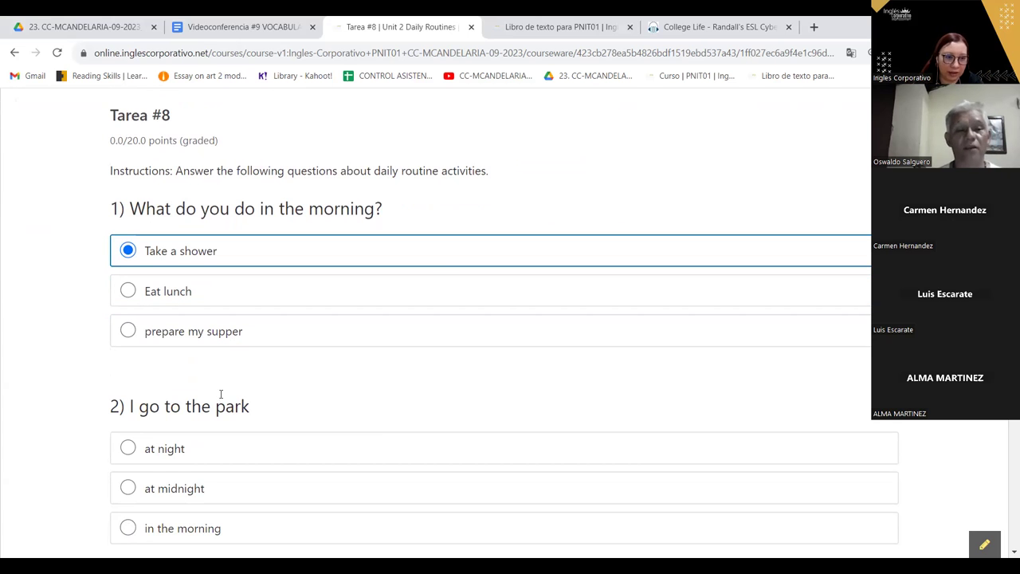
pyautogui.click(263, 391)
pyautogui.scroll(-2, 264, 391)
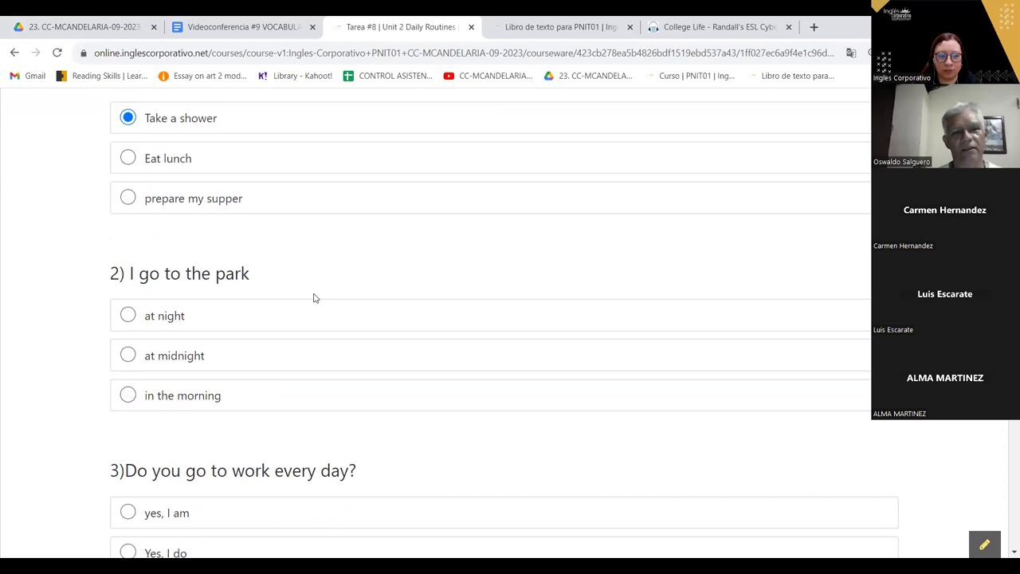
pyautogui.click(278, 397)
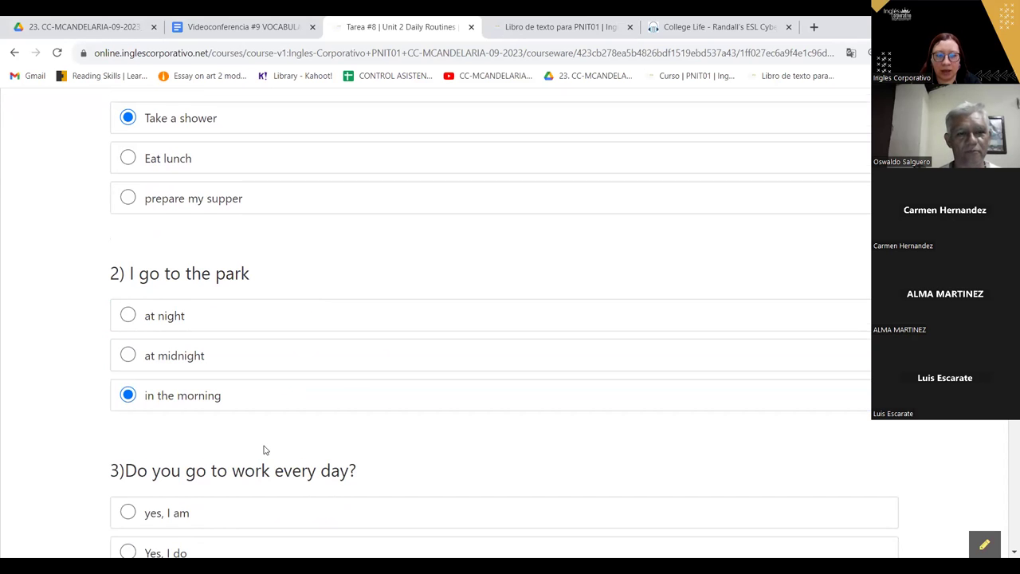
# Answer question 3 with "Yes, I do" and question 4 with "yes, she does".
pyautogui.scroll(-3, 265, 450)
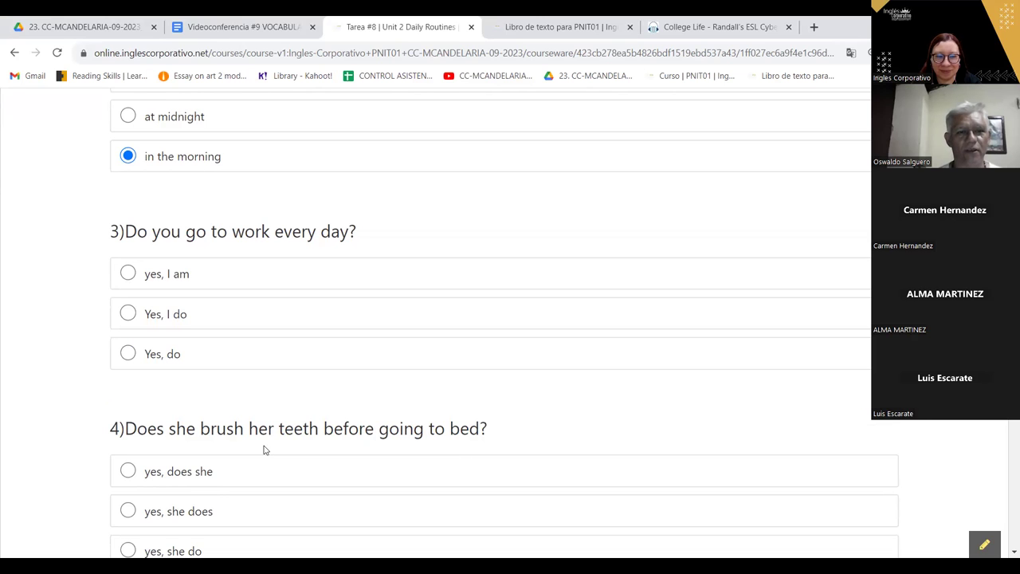
pyautogui.click(188, 327)
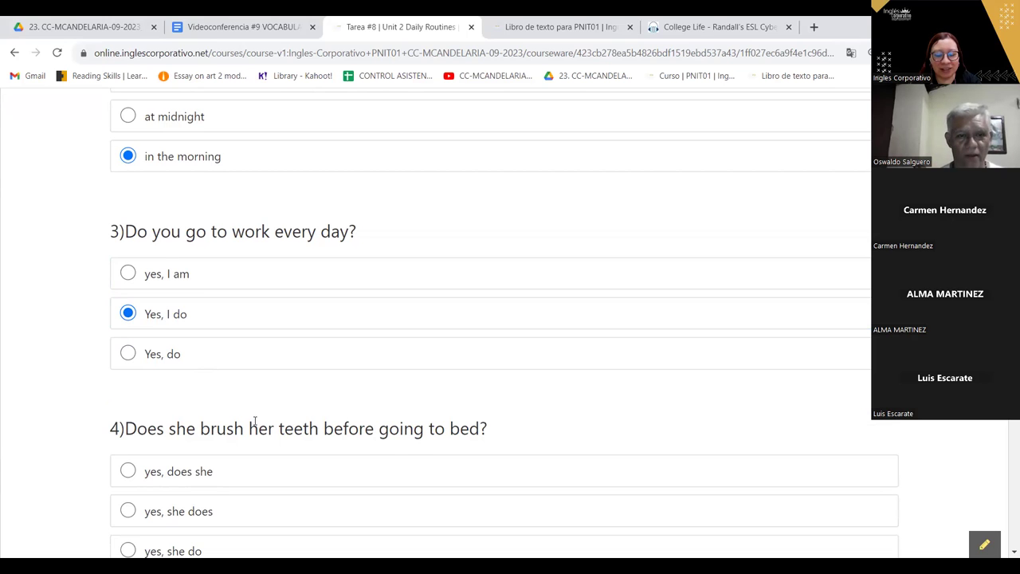
pyautogui.scroll(-1, 255, 425)
pyautogui.scroll(-1, 255, 426)
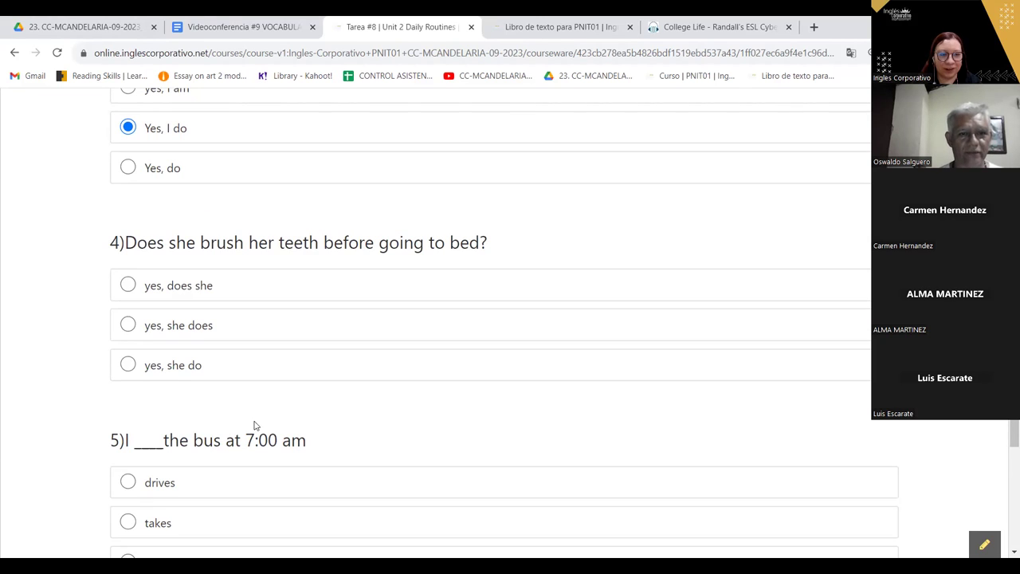
pyautogui.click(161, 335)
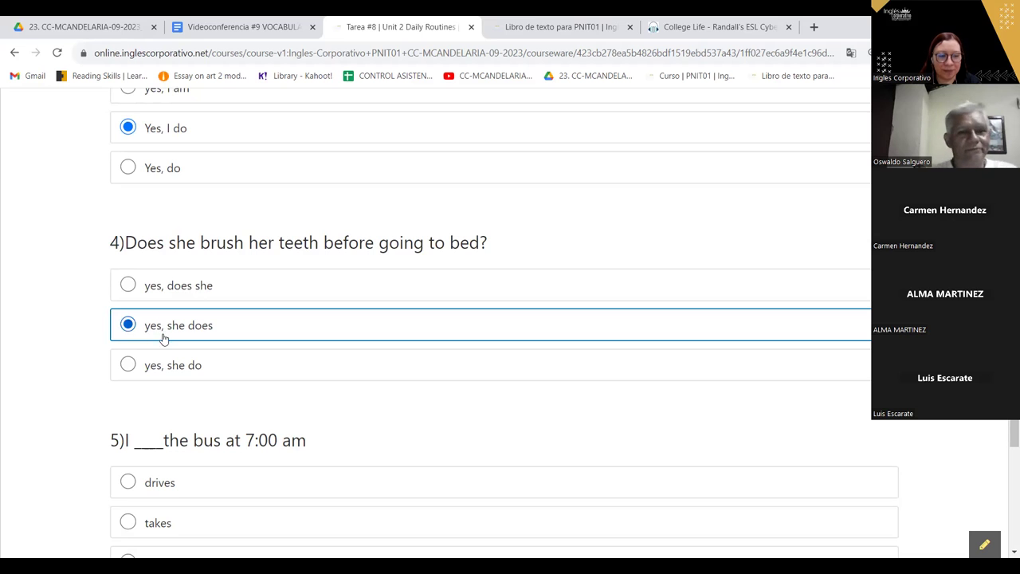
# Answer question 5 about the bus with "take" and submit Tarea #8.
pyautogui.scroll(-3, 165, 438)
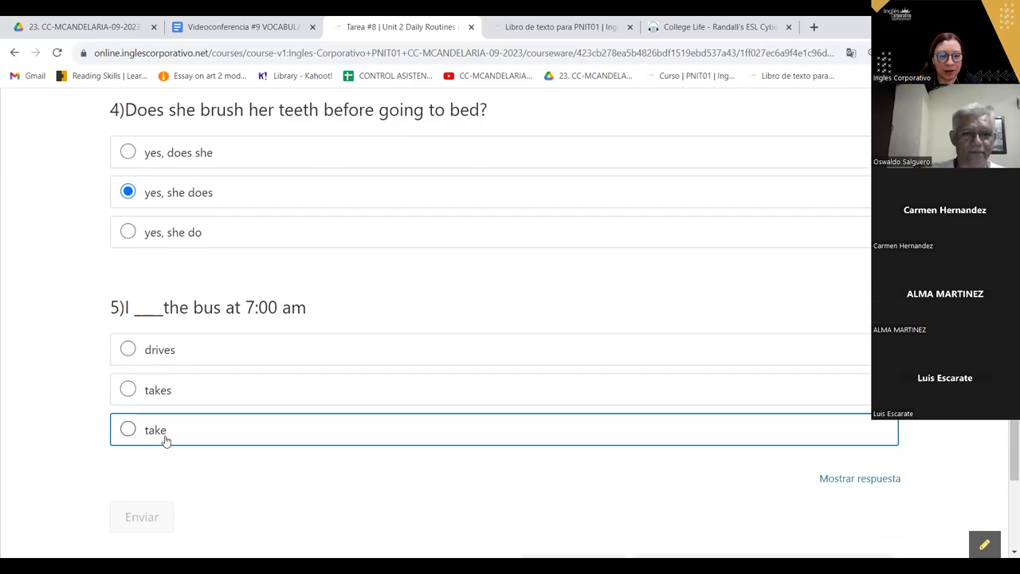
pyautogui.click(236, 441)
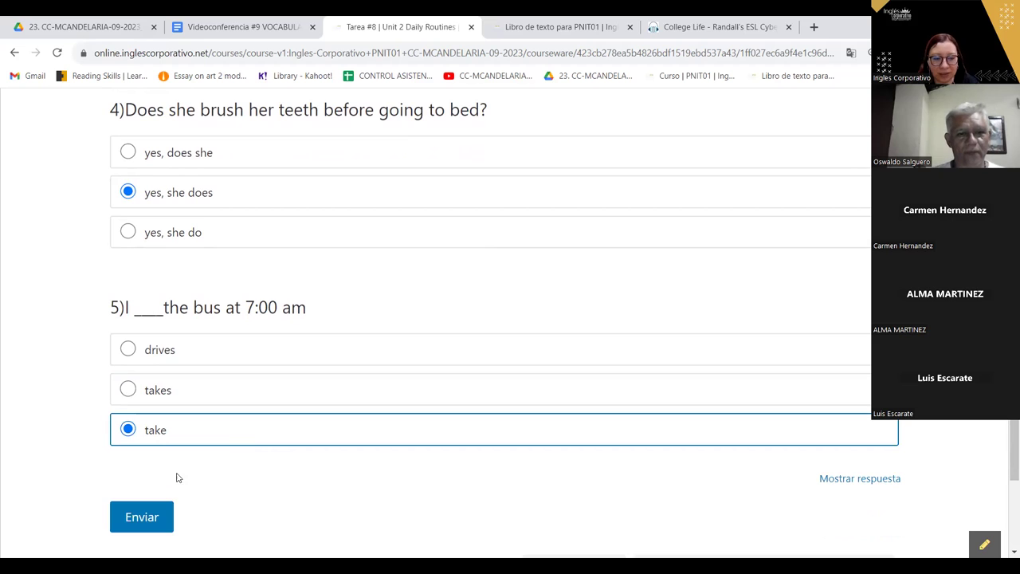
pyautogui.click(120, 529)
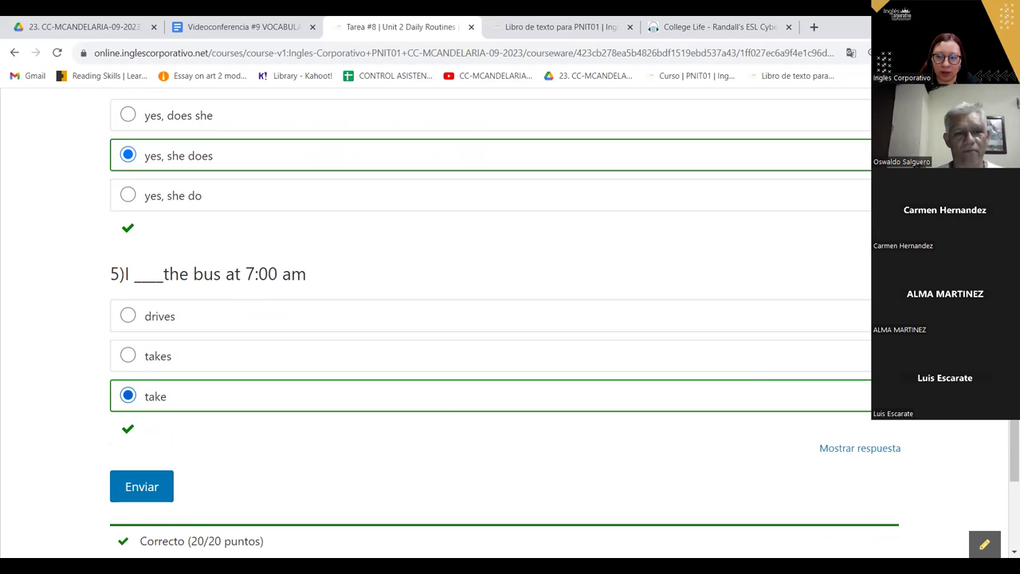
# Open Tarea #9 in the same unit and reveal its correct answers.
pyautogui.scroll(3, 758, 386)
pyautogui.scroll(5, 503, 318)
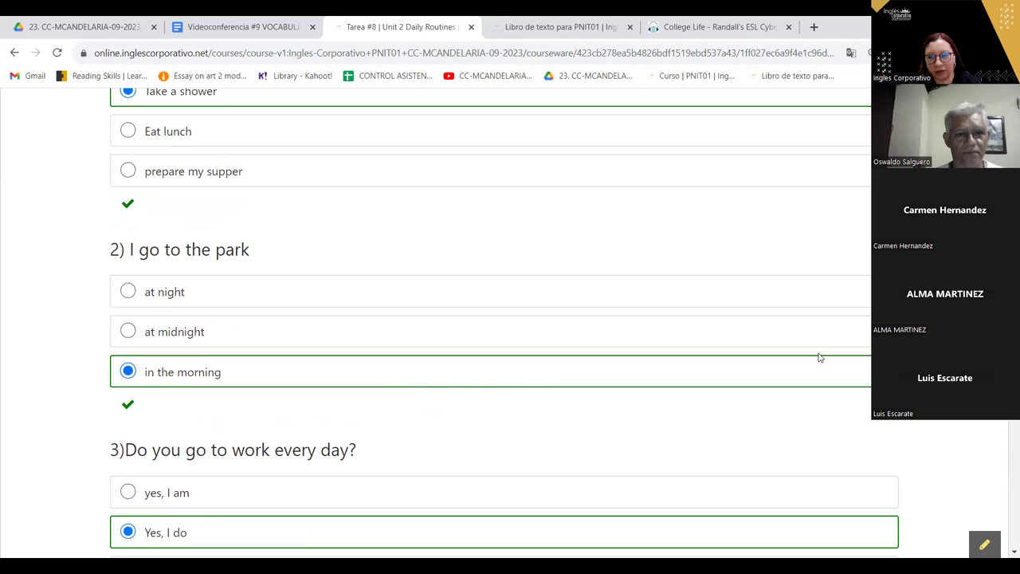
pyautogui.scroll(5, 504, 318)
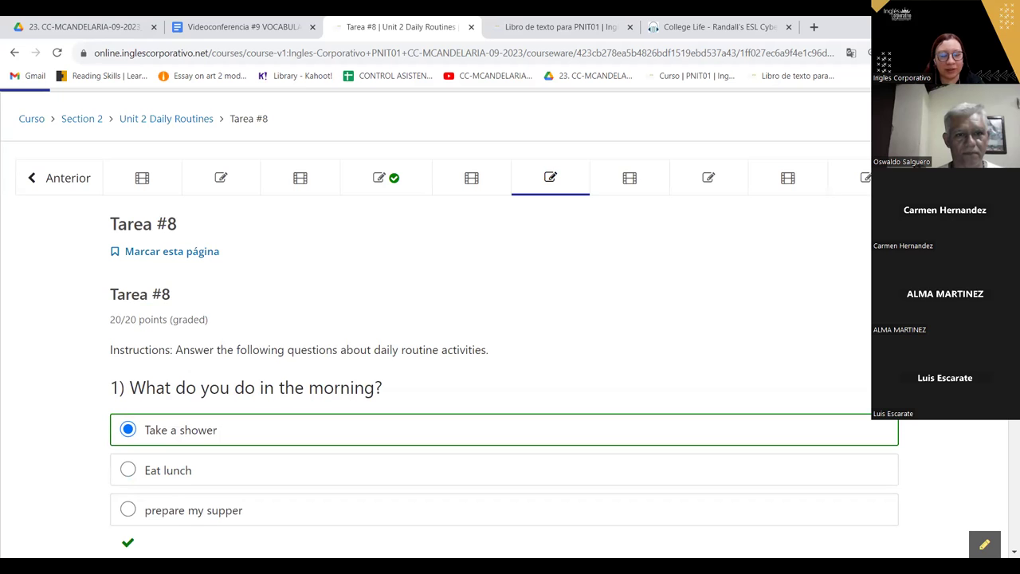
pyautogui.click(718, 178)
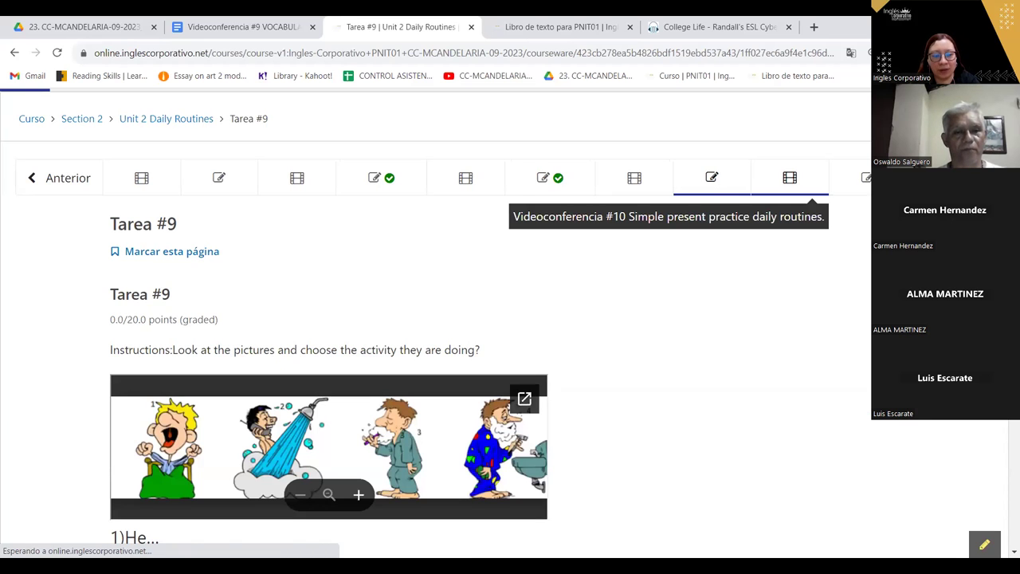
pyautogui.scroll(-10, 1005, 421)
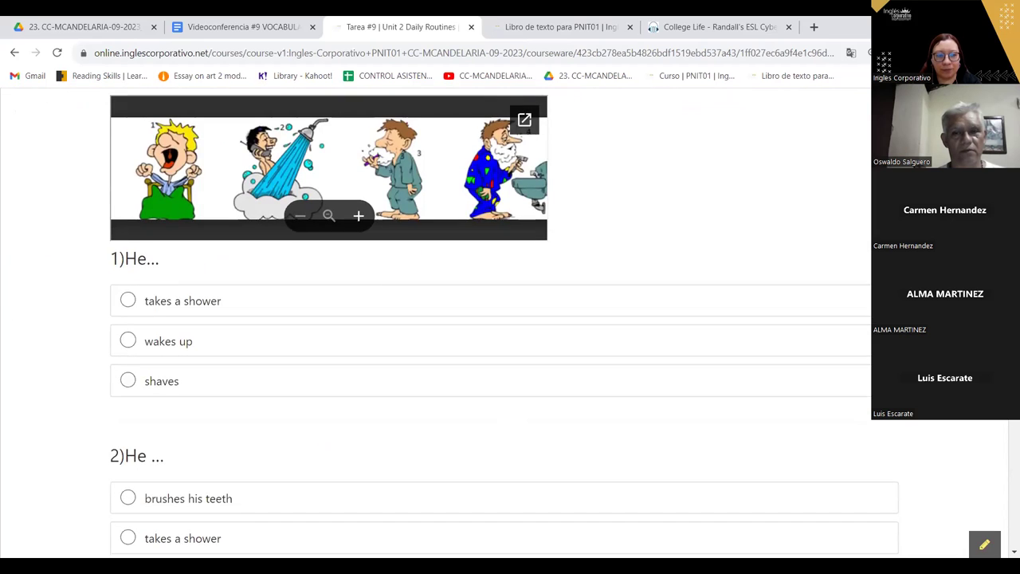
pyautogui.scroll(-6, 1005, 420)
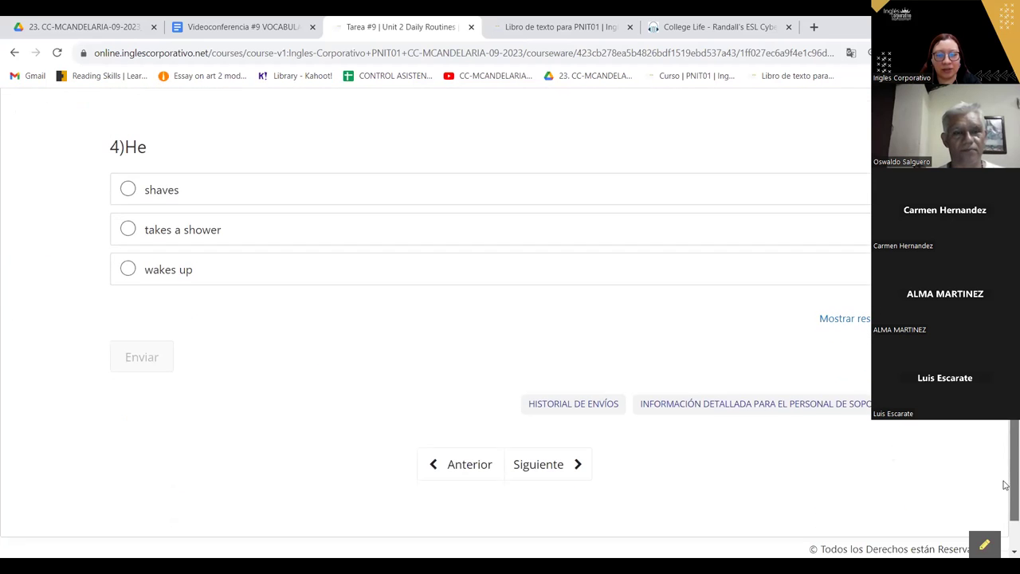
pyautogui.click(825, 323)
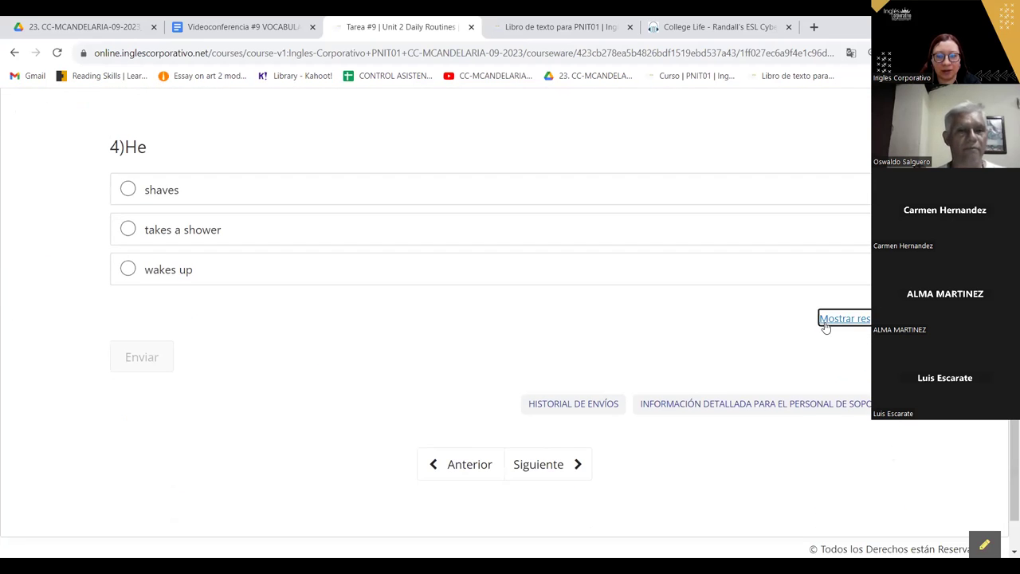
# Review the revealed answers to the four picture questions of Tarea #9 against the images.
pyautogui.scroll(3, 825, 327)
pyautogui.scroll(8, 504, 323)
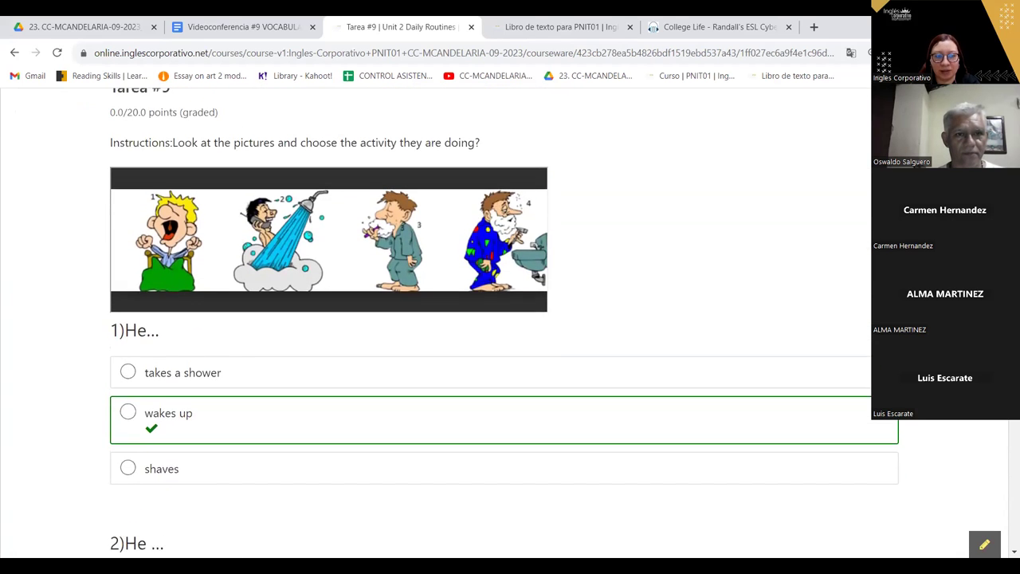
pyautogui.scroll(1, 504, 323)
pyautogui.scroll(-1, 504, 323)
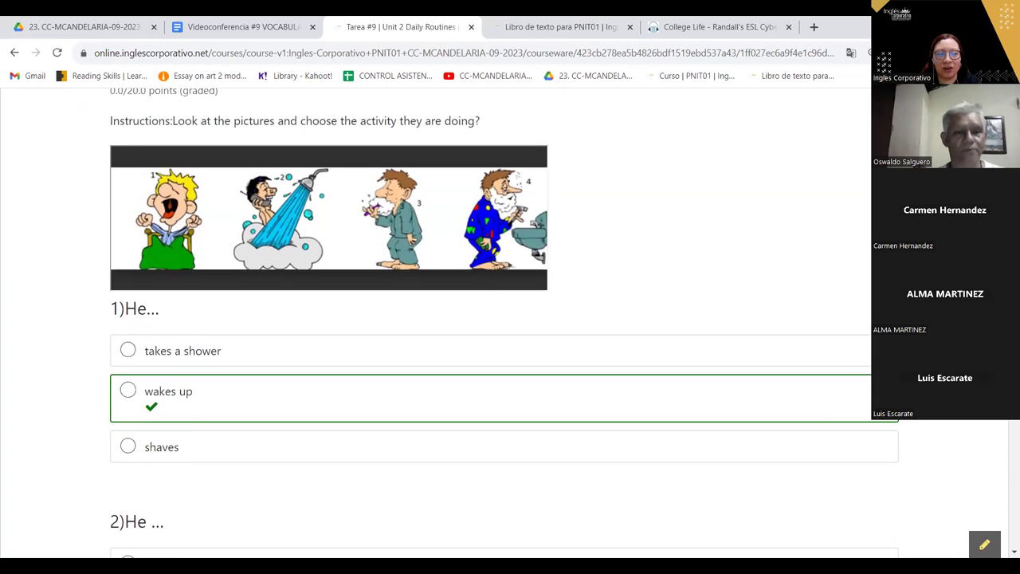
pyautogui.scroll(-1, 504, 323)
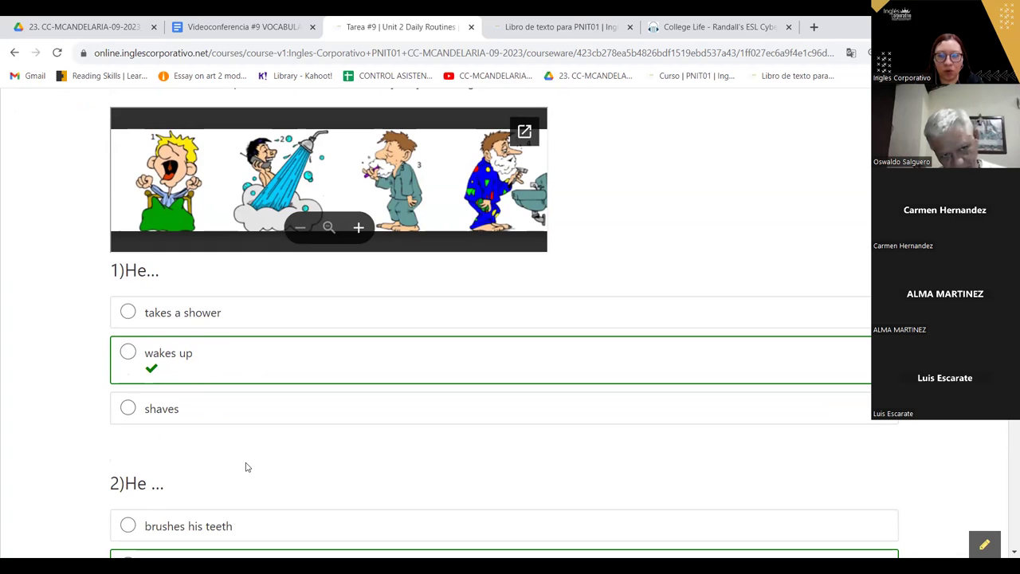
pyautogui.scroll(-3, 222, 446)
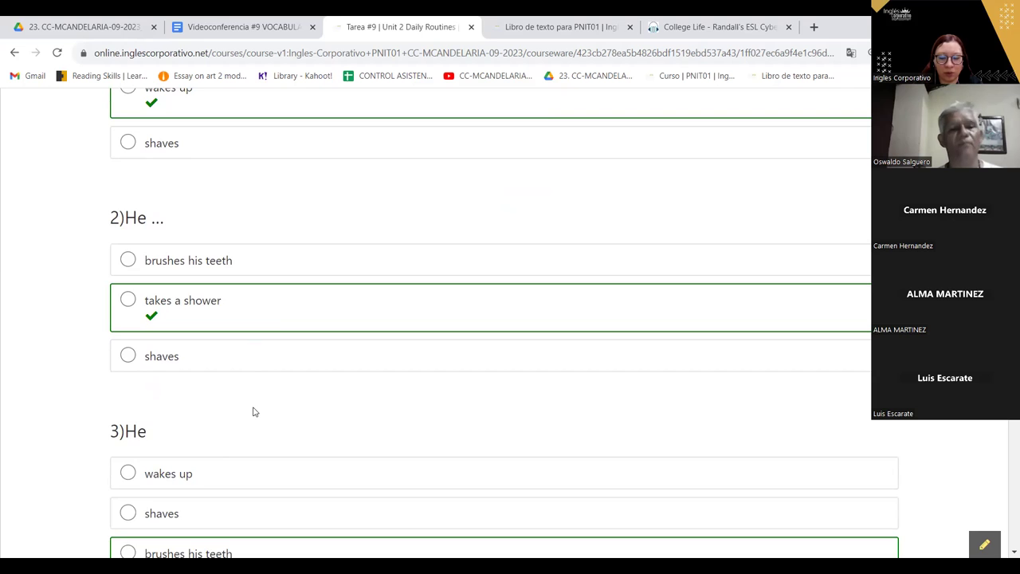
pyautogui.scroll(-1, 252, 409)
pyautogui.scroll(-2, 253, 411)
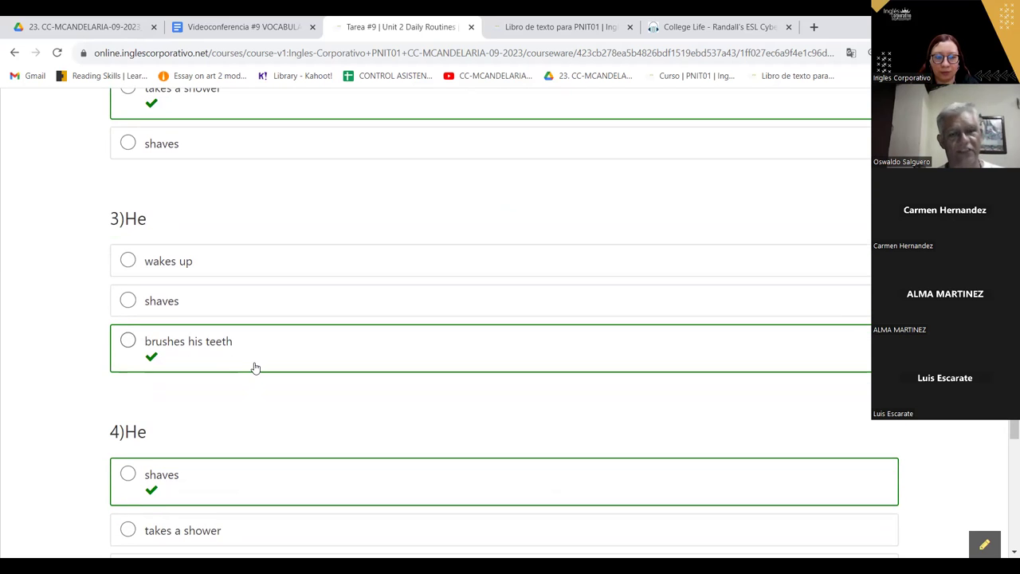
pyautogui.scroll(-2, 236, 417)
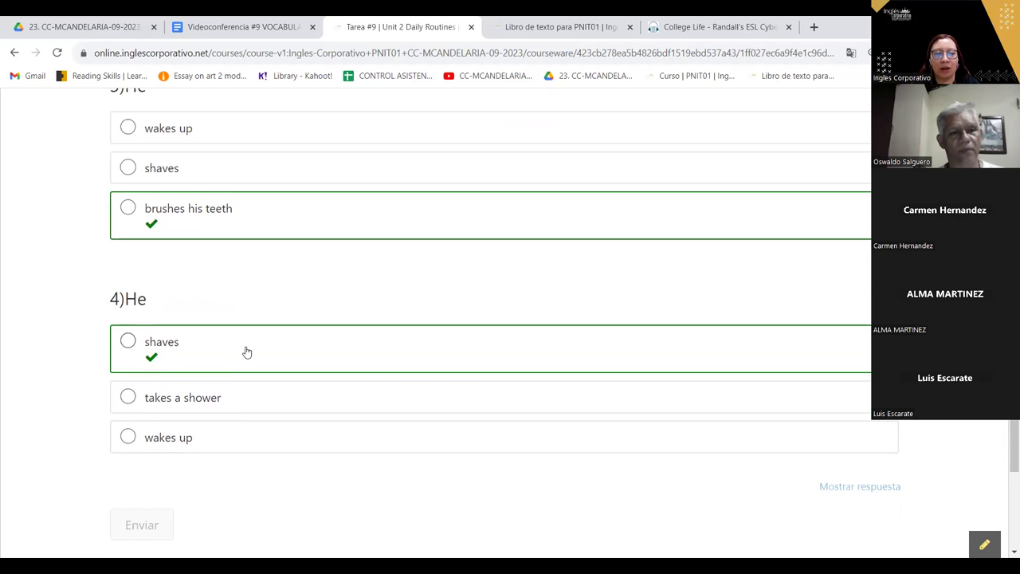
pyautogui.scroll(-2, 249, 347)
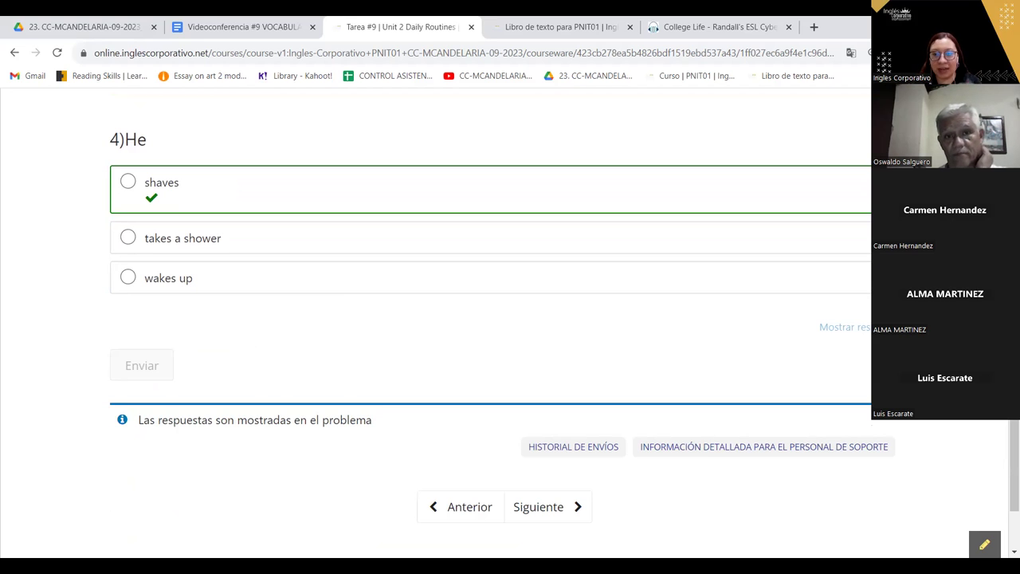
pyautogui.scroll(15, 1006, 425)
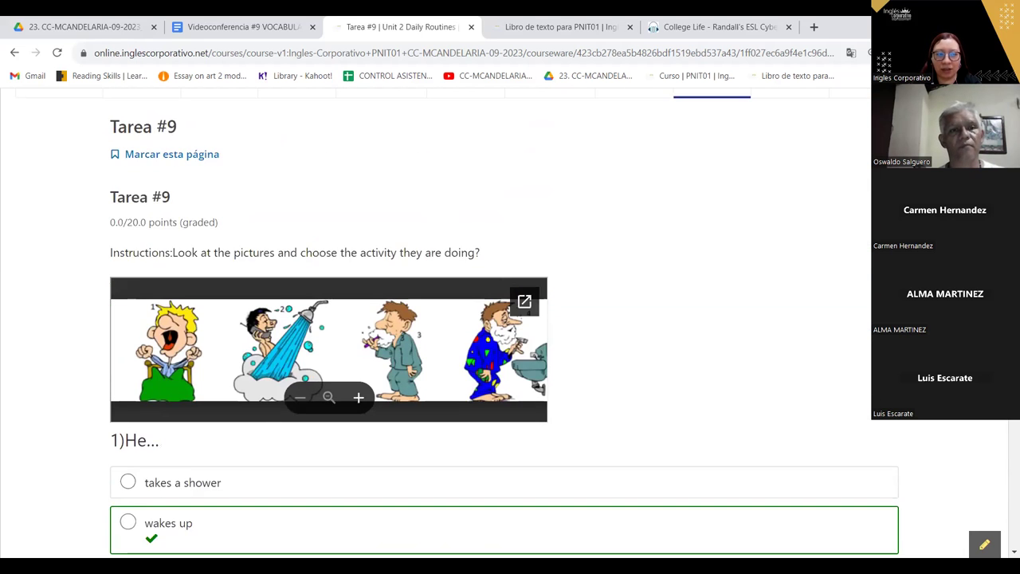
pyautogui.scroll(1, 435, 318)
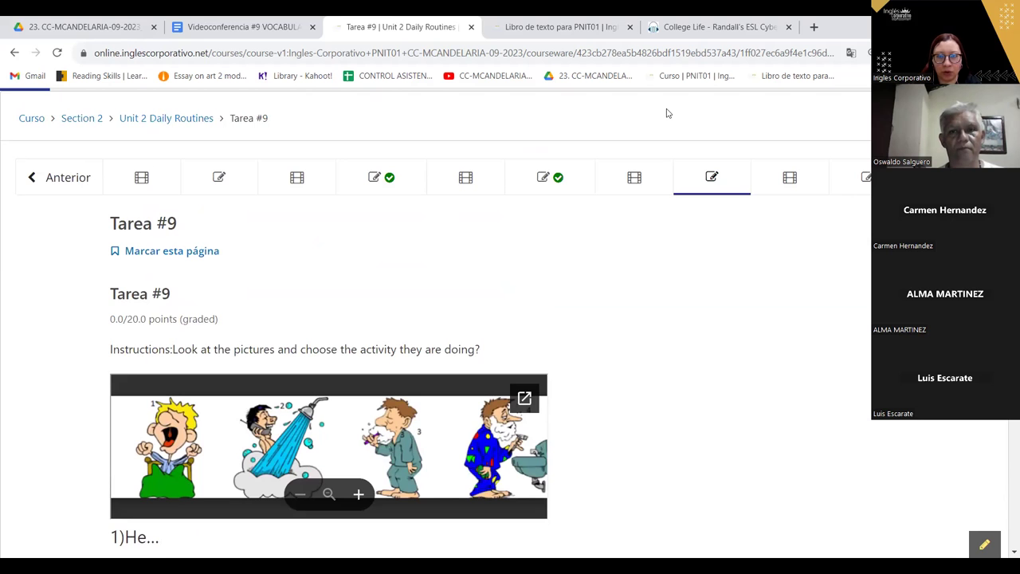